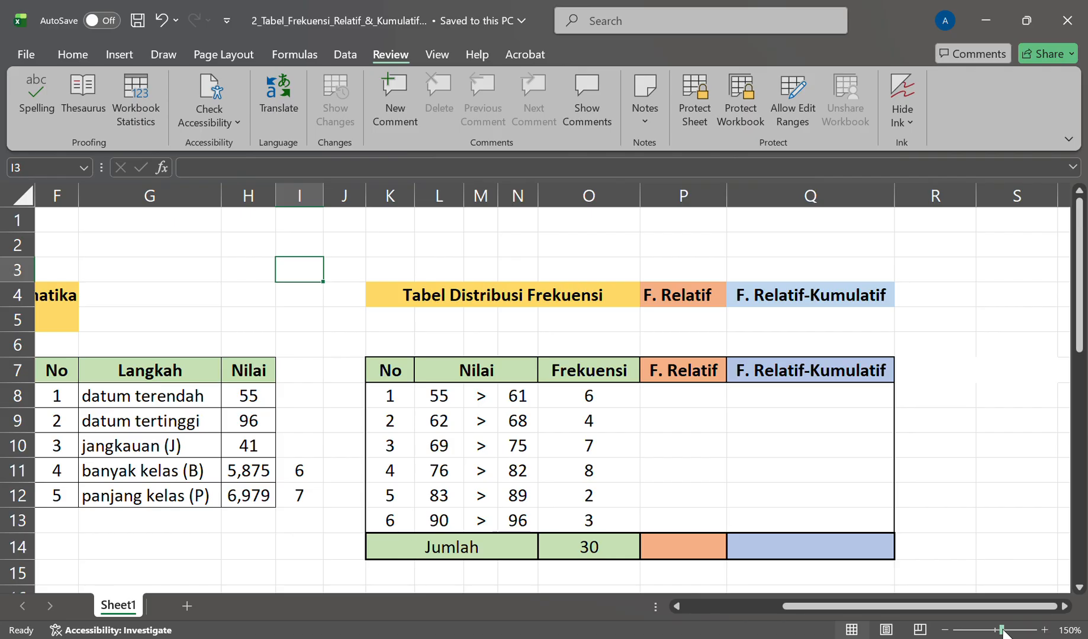
Examine the 30 students' score list and the Langkah table from datum terendah through panjang kelas (P).
{"action": "left_click_drag", "start_coordinate": [1003, 632], "coordinate": [998, 632]}
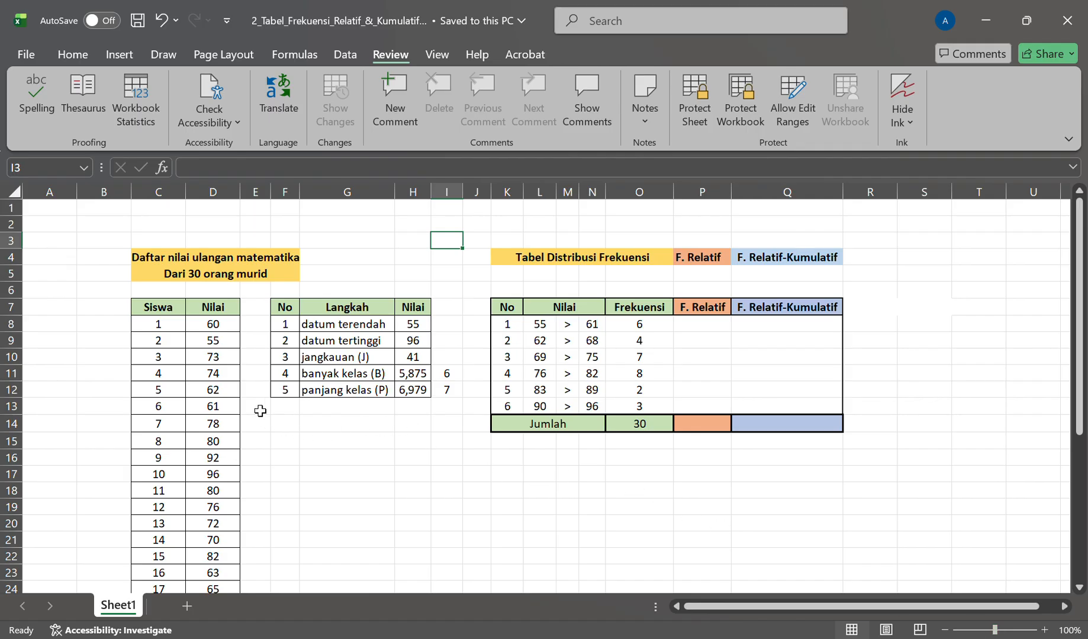
{"action": "scroll", "coordinate": [255, 321], "scroll_direction": "down", "scroll_amount": 8}
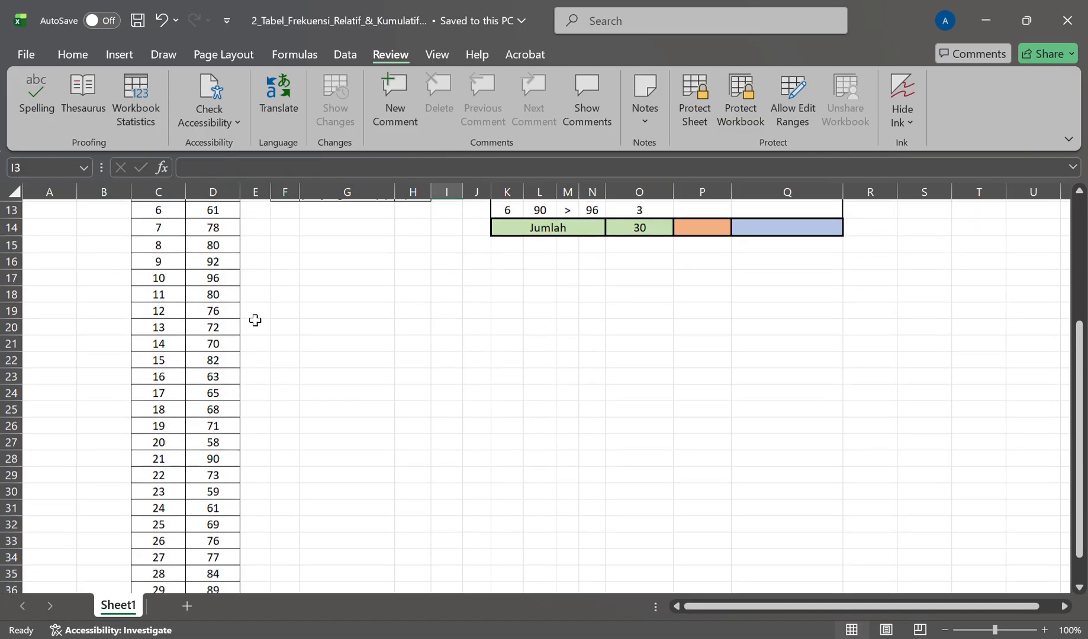
{"action": "scroll", "coordinate": [255, 320], "scroll_direction": "up", "scroll_amount": 8}
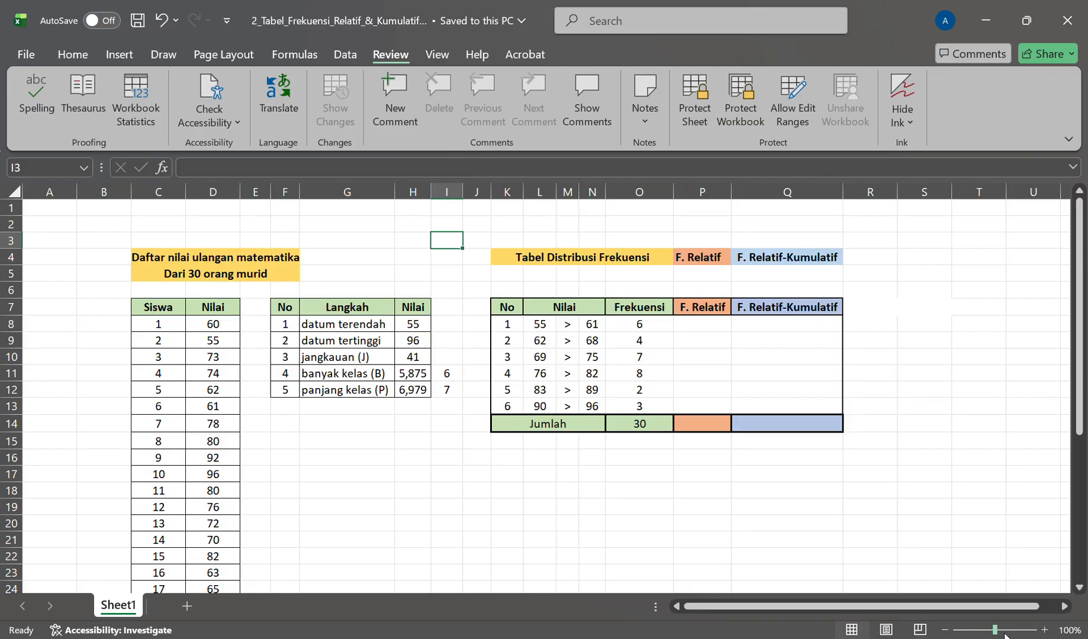
{"action": "left_click_drag", "start_coordinate": [995, 630], "coordinate": [1004, 630]}
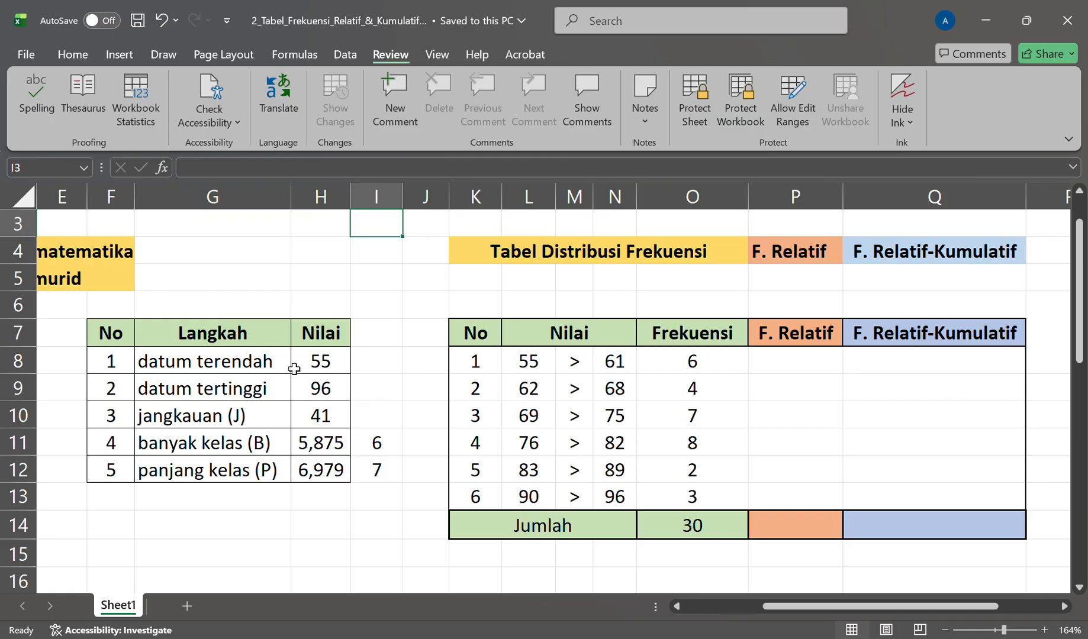
{"action": "left_click", "coordinate": [276, 365]}
{"action": "left_click", "coordinate": [270, 395]}
{"action": "left_click", "coordinate": [270, 417]}
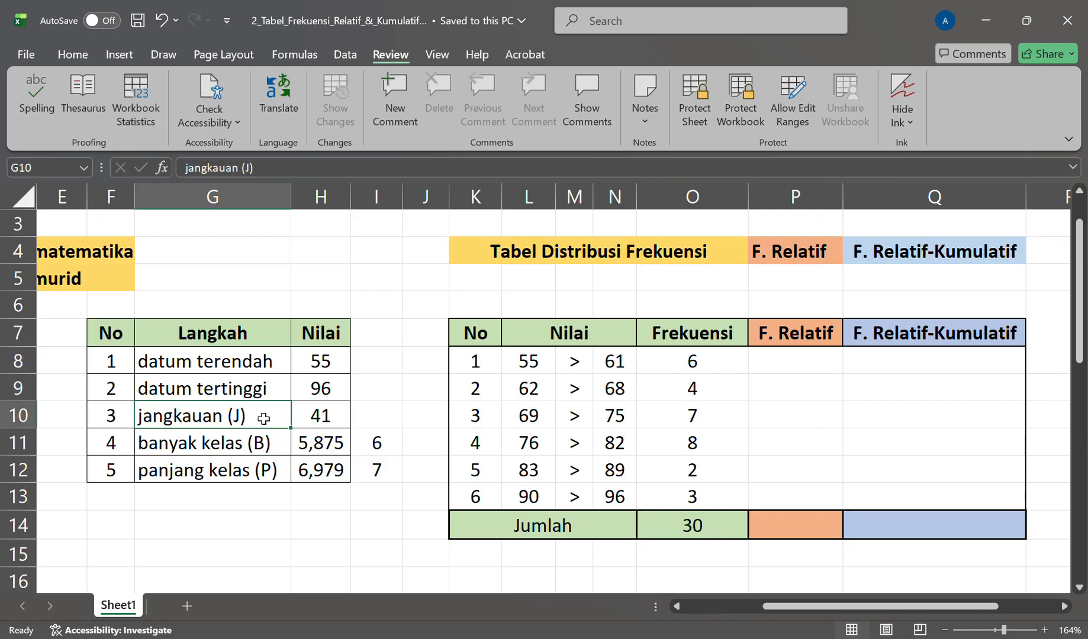
{"action": "left_click", "coordinate": [267, 445]}
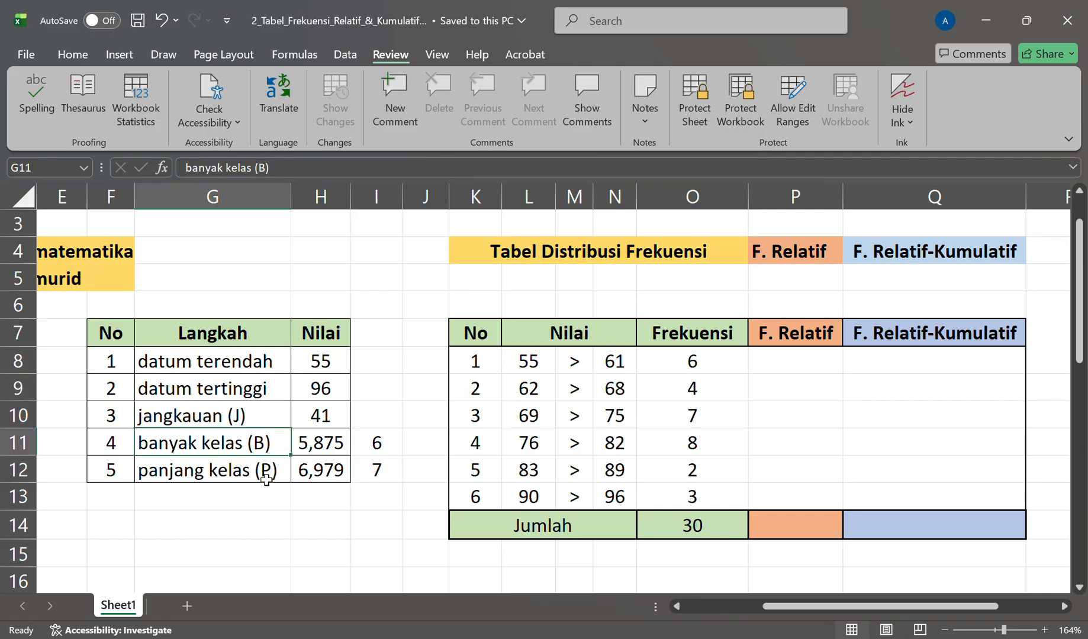
{"action": "left_click", "coordinate": [268, 474]}
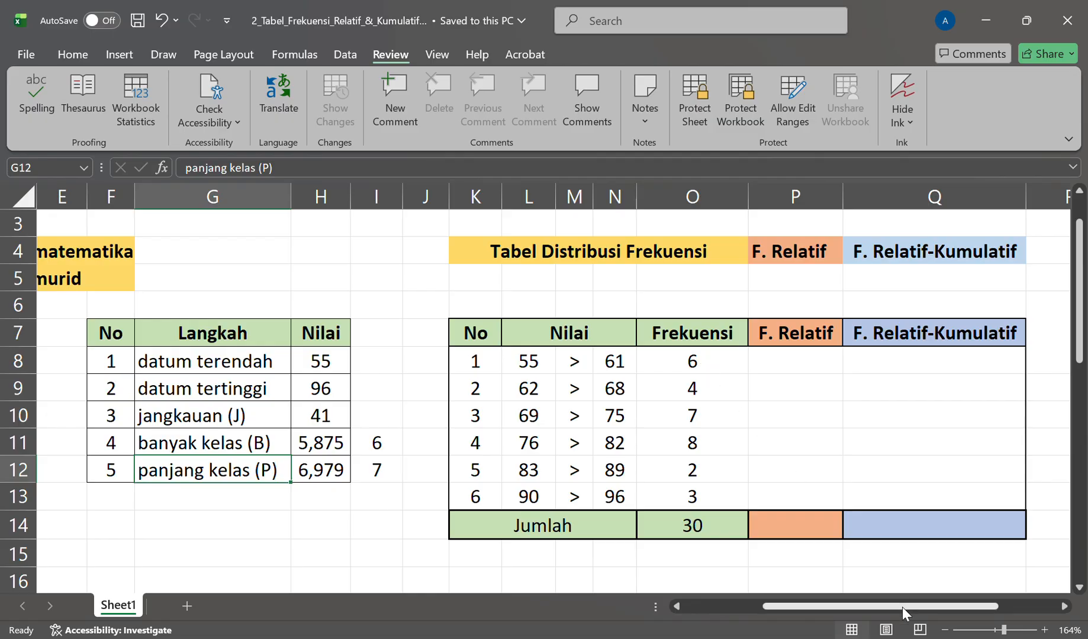
Enter the relative frequency formula =O8/$O$14 in P8, with the total frequency as an absolute reference.
{"action": "left_click_drag", "start_coordinate": [900, 608], "coordinate": [943, 610]}
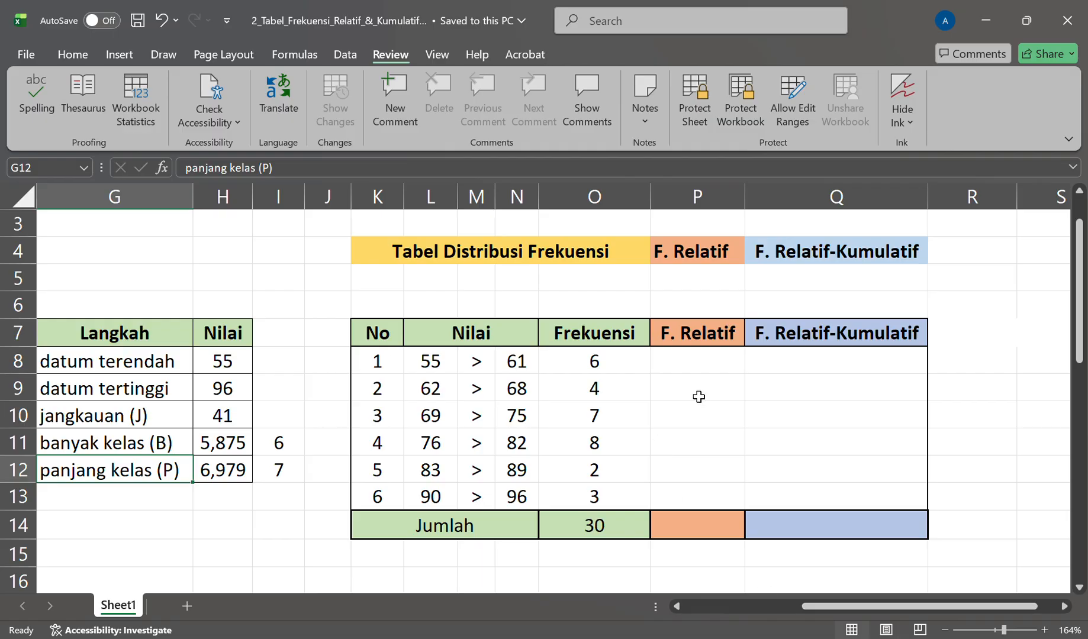
{"action": "left_click", "coordinate": [700, 371]}
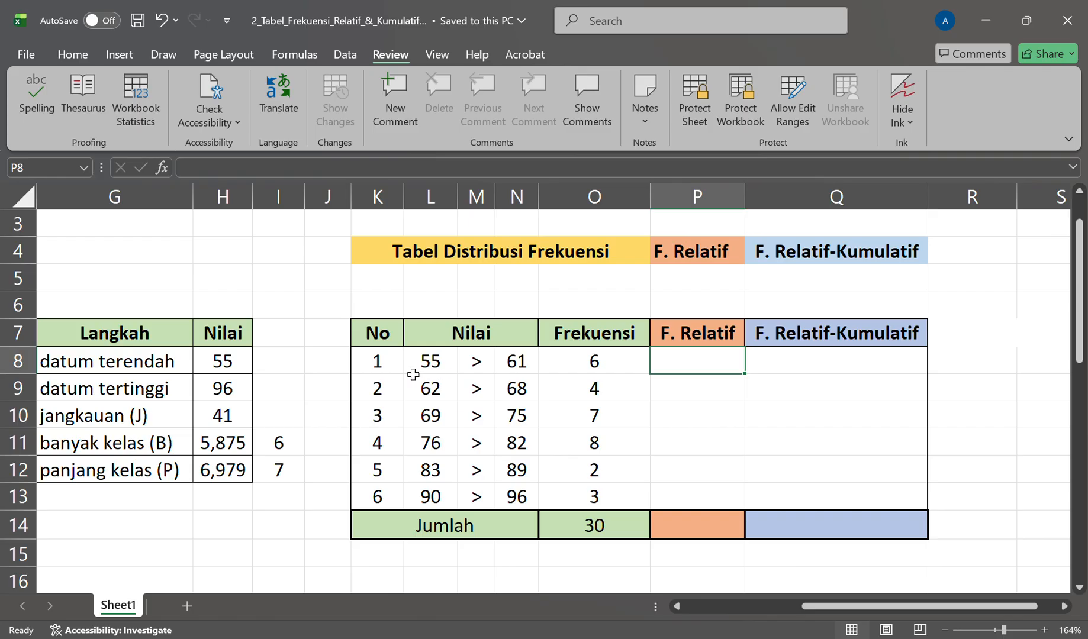
{"action": "left_click", "coordinate": [393, 372]}
{"action": "left_click", "coordinate": [678, 369]}
{"action": "type", "text": "="}
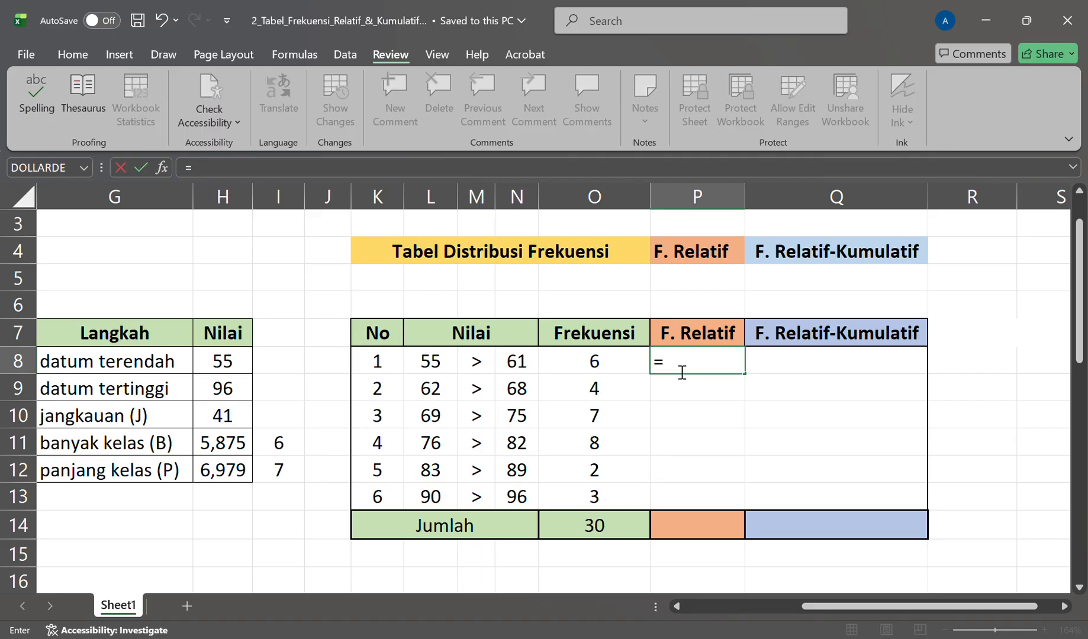
{"action": "left_click", "coordinate": [628, 368]}
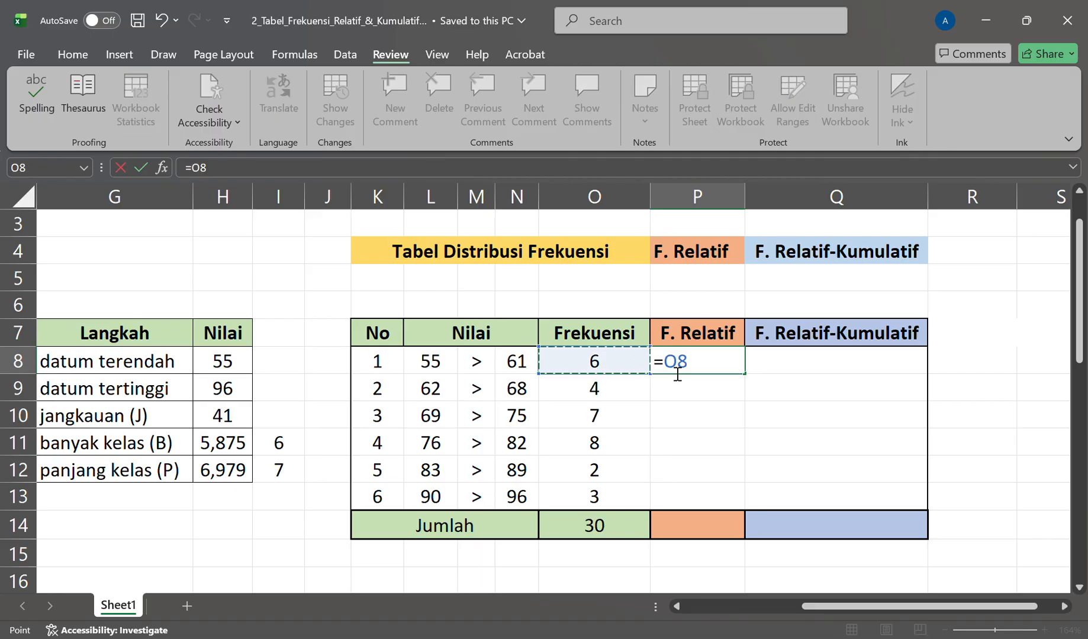
{"action": "type", "text": "/"}
{"action": "left_click", "coordinate": [610, 527]}
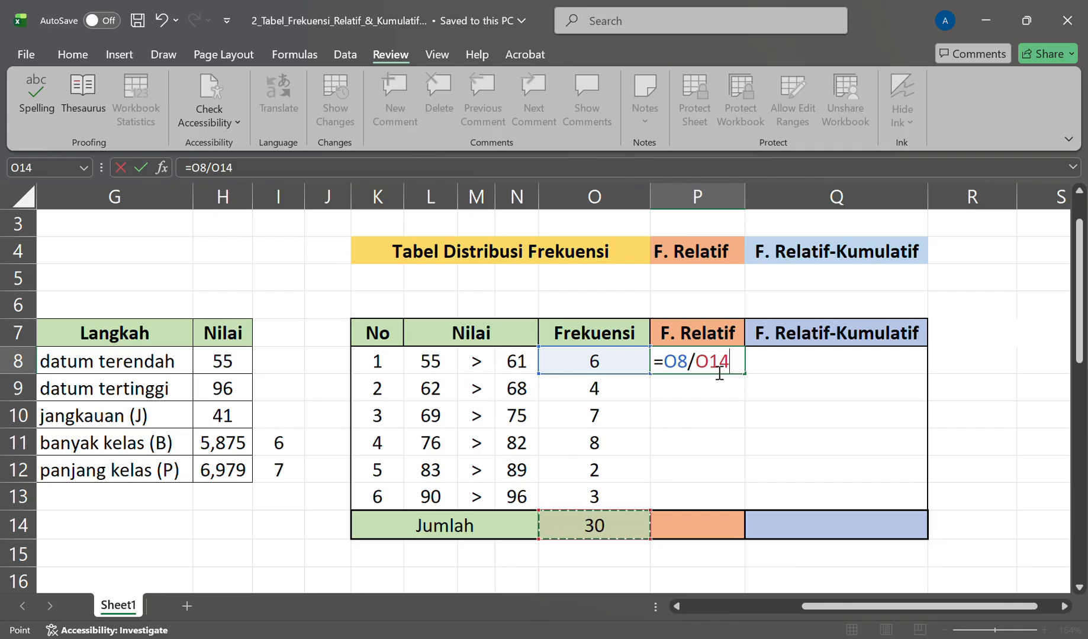
{"action": "key", "text": "F2"}
{"action": "key", "text": "Left"}
{"action": "key", "text": "Left"}
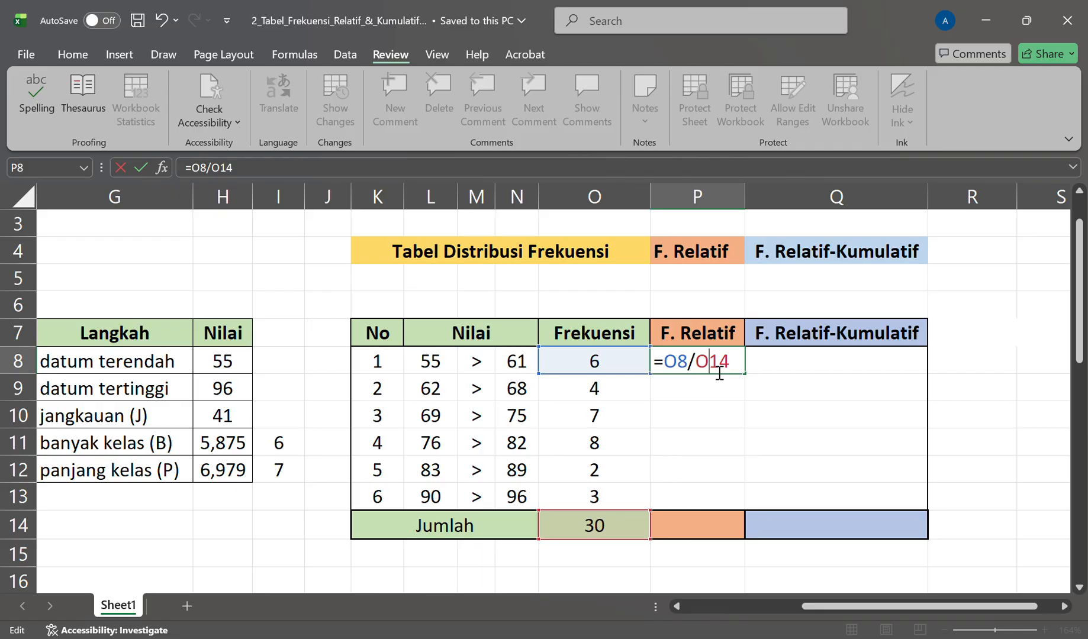
{"action": "key", "text": "F4"}
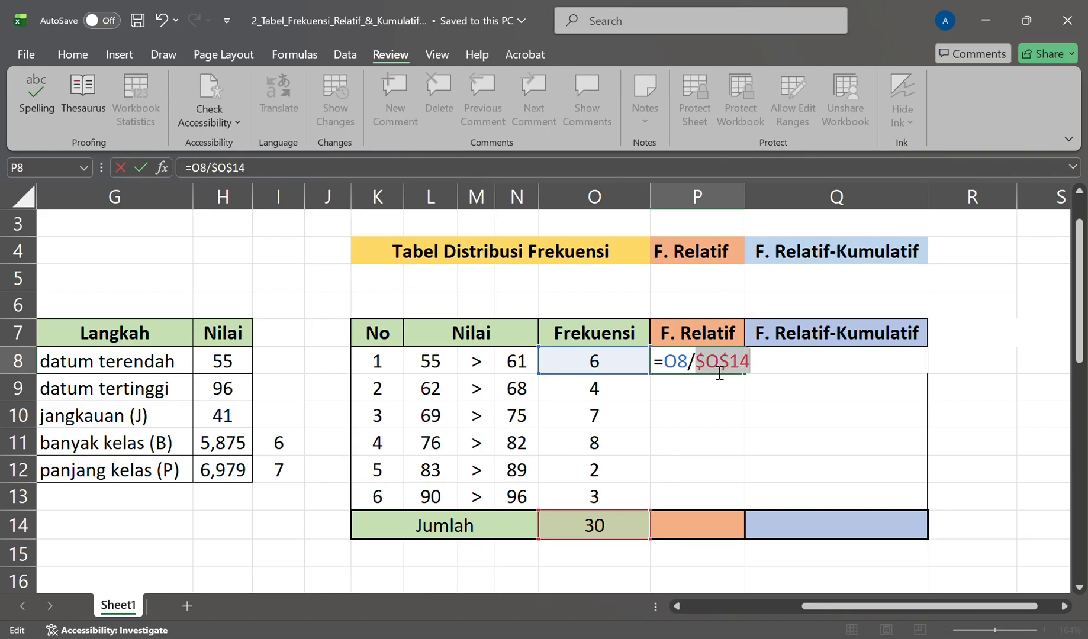
{"action": "key", "text": "Return"}
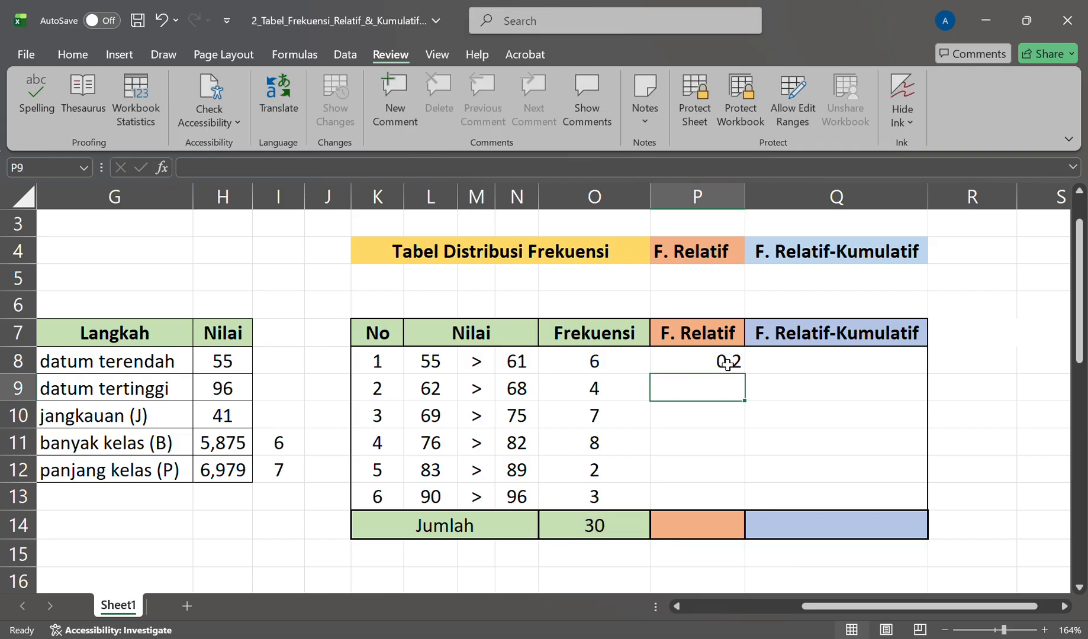
Fill the P8 relative frequency formula down to P13 and total the column in P14 with =SUM(P8:P13).
{"action": "left_click", "coordinate": [727, 364]}
{"action": "left_click_drag", "start_coordinate": [751, 379], "coordinate": [747, 503]}
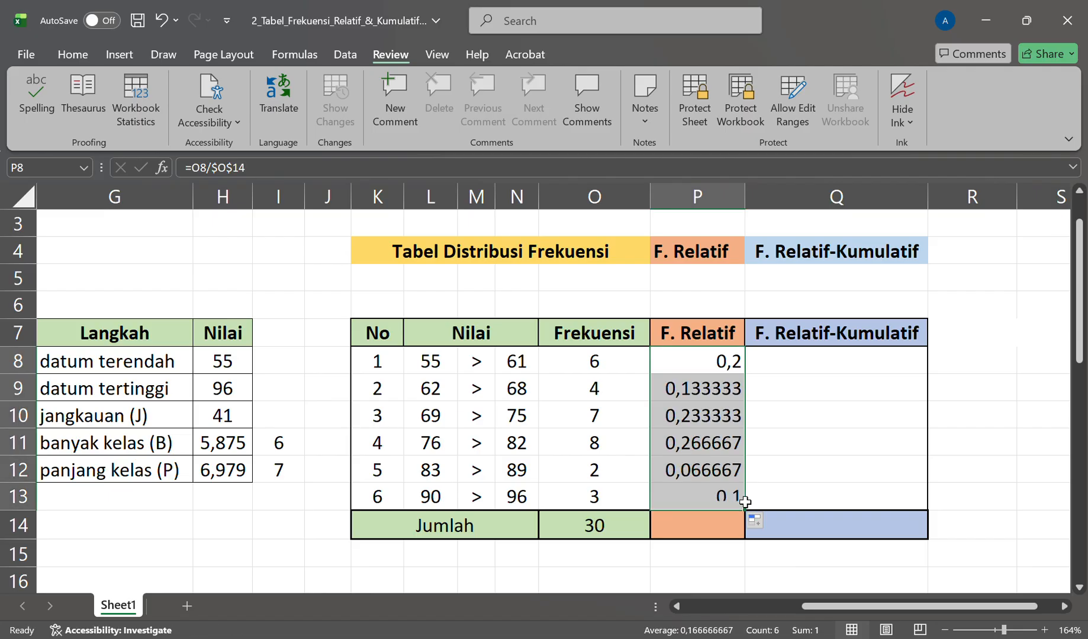
{"action": "left_click", "coordinate": [701, 538]}
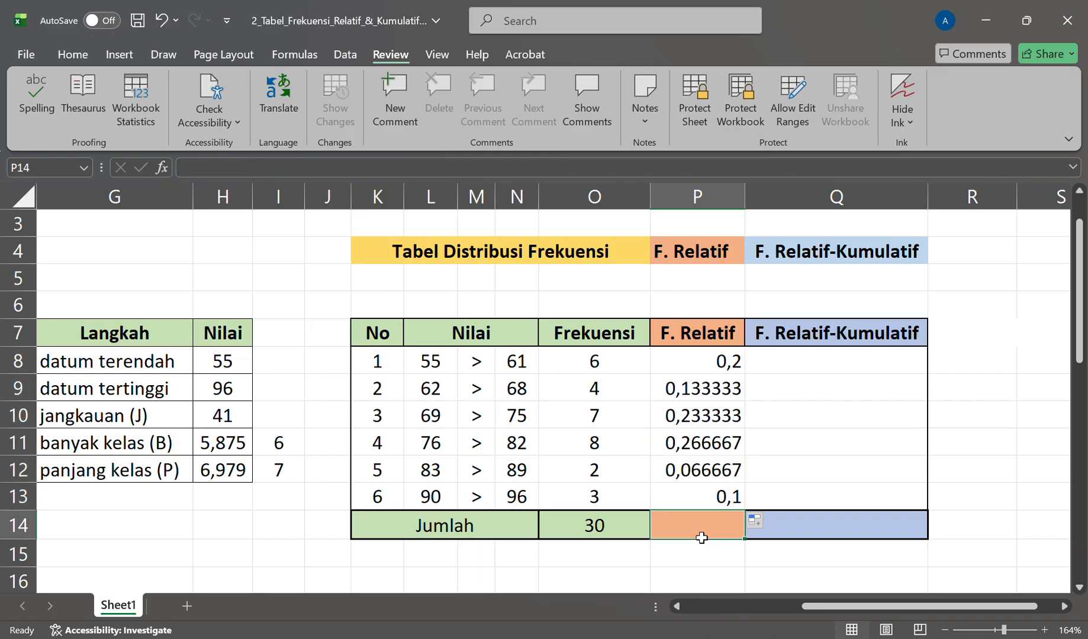
{"action": "type", "text": "="}
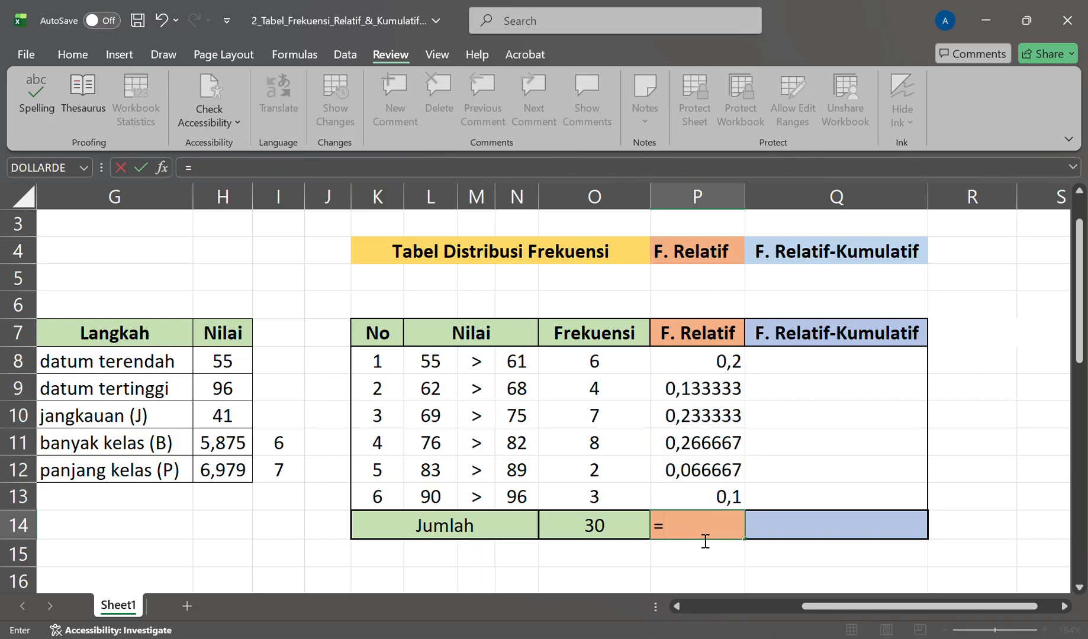
{"action": "type", "text": "sum("}
{"action": "left_click_drag", "start_coordinate": [705, 362], "coordinate": [716, 500]}
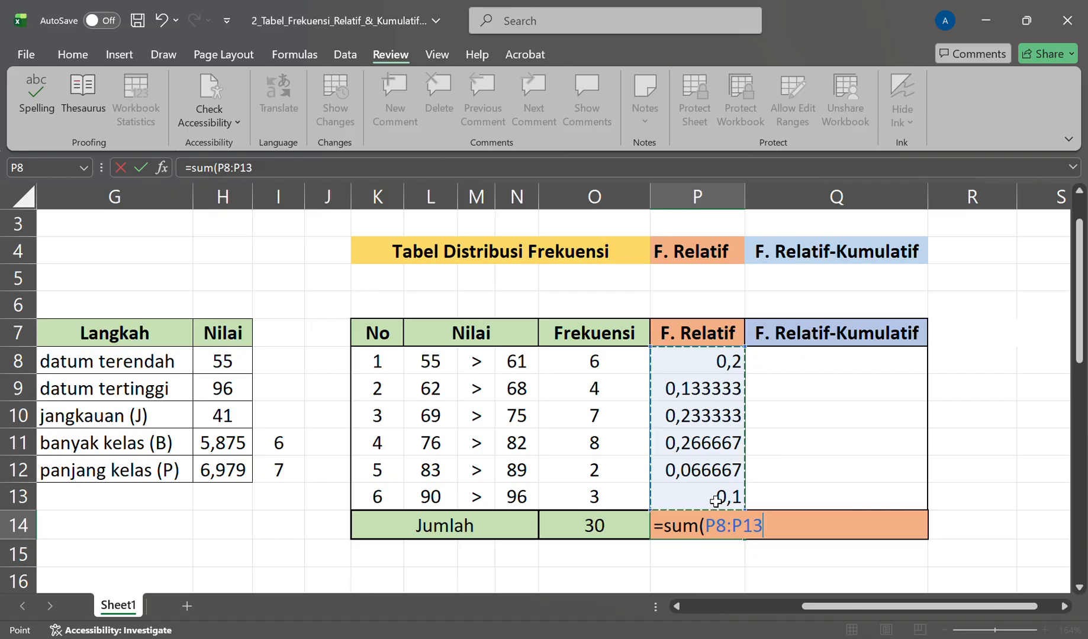
{"action": "type", "text": ")"}
{"action": "key", "text": "Return"}
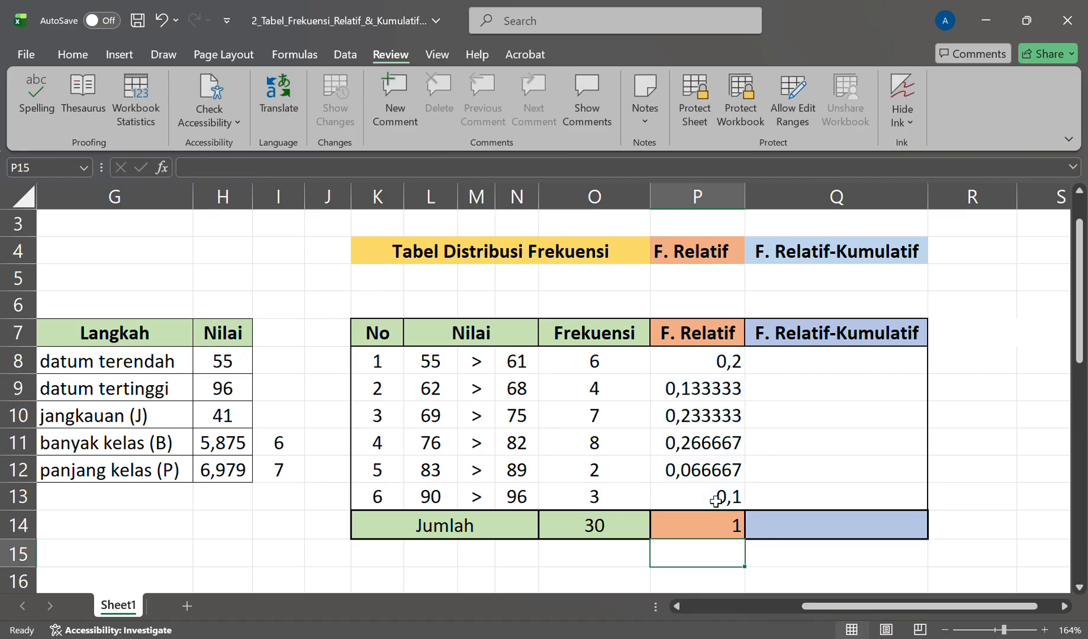
Centre the relative frequency total in P14 horizontally.
{"action": "left_click", "coordinate": [697, 533]}
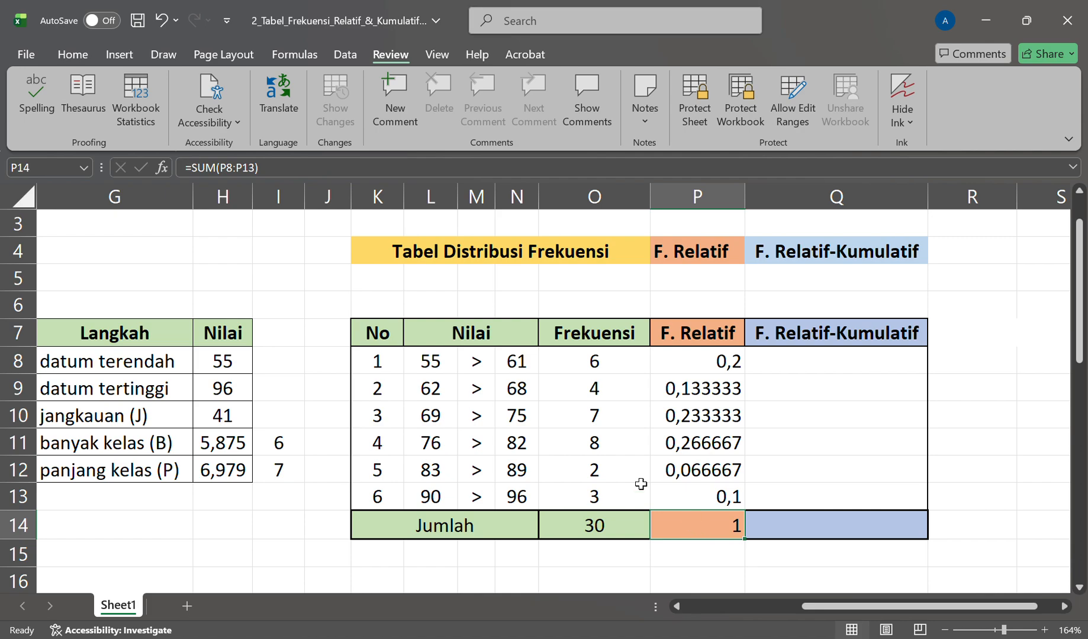
{"action": "left_click", "coordinate": [82, 56]}
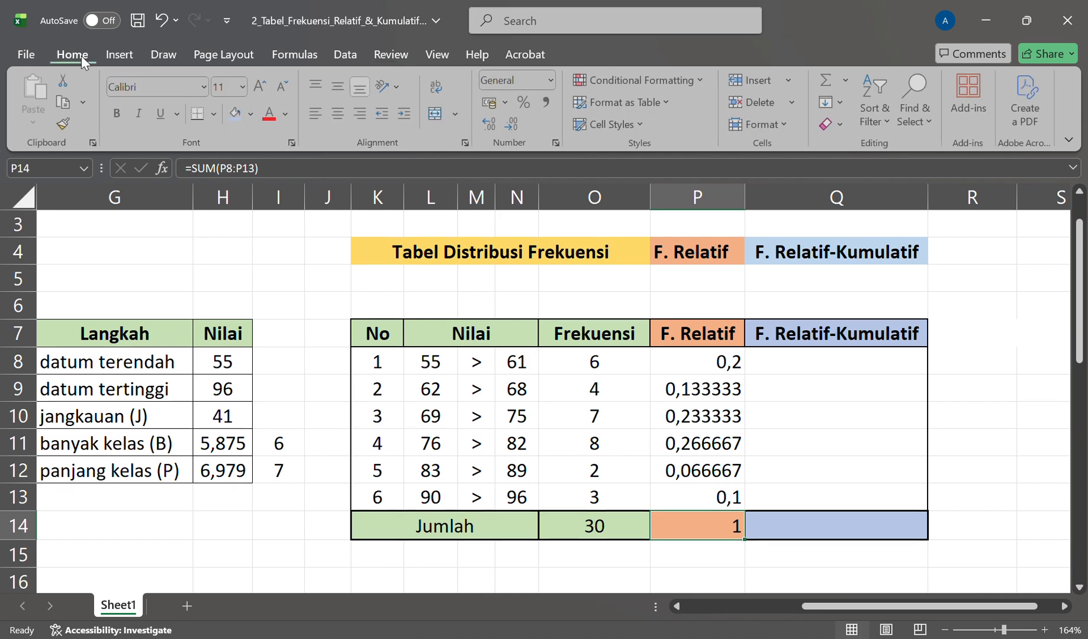
{"action": "left_click", "coordinate": [337, 114]}
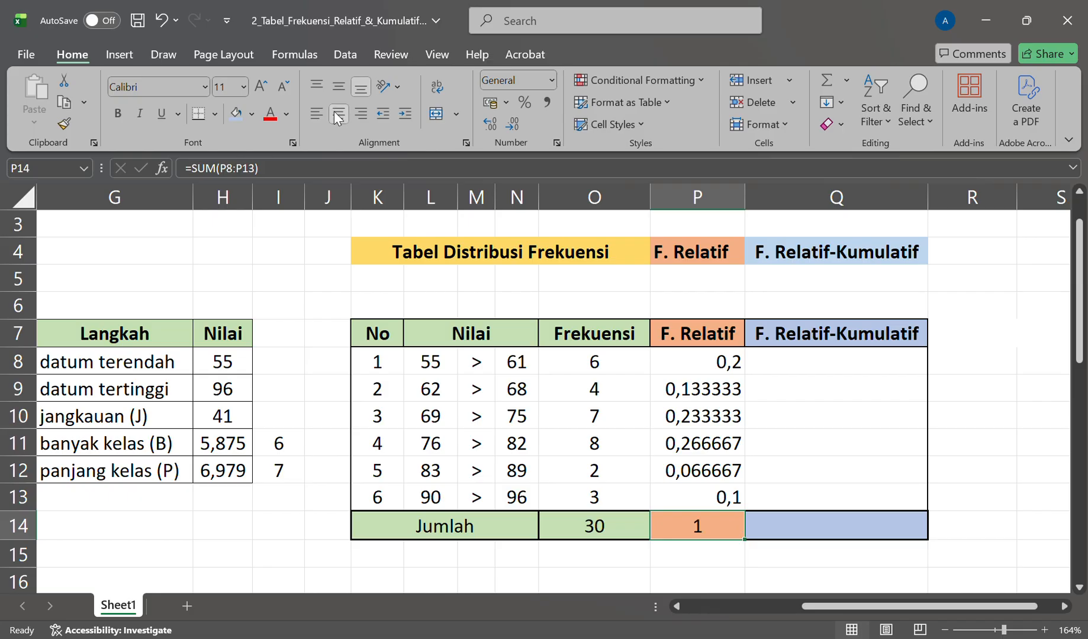
Start the F. Relatif-Kumulatif column by entering =P8 in Q8.
{"action": "left_click", "coordinate": [820, 374]}
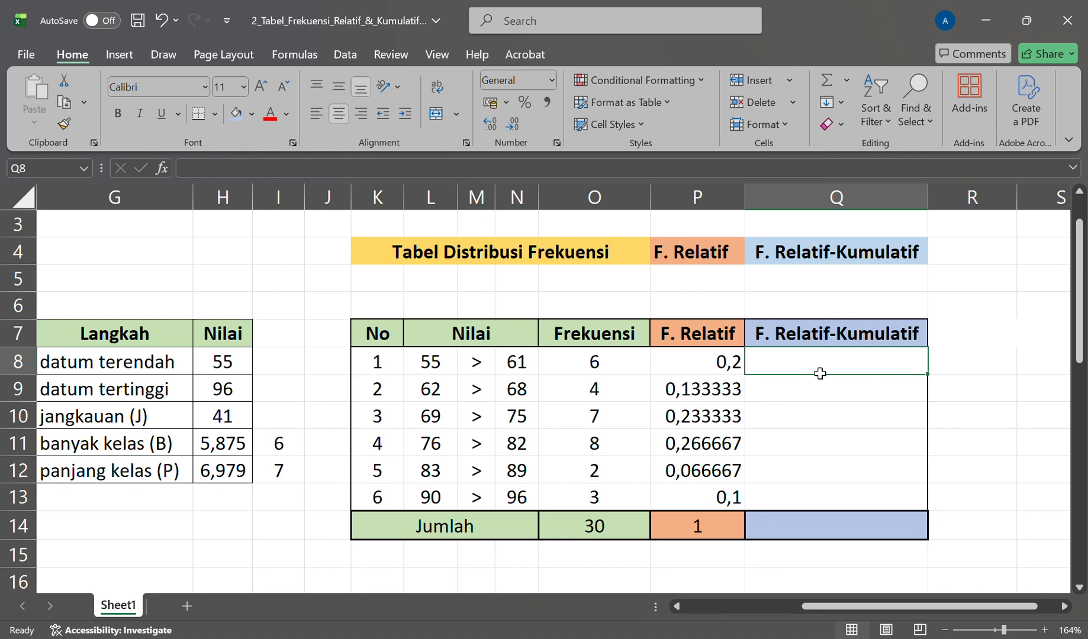
{"action": "type", "text": "="}
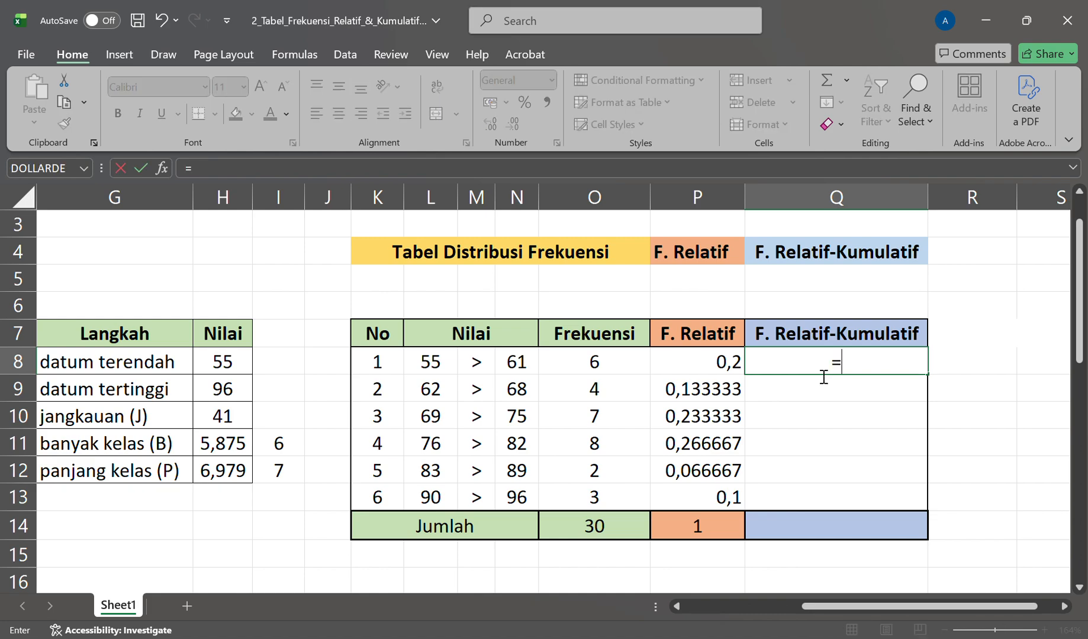
{"action": "left_click", "coordinate": [727, 367]}
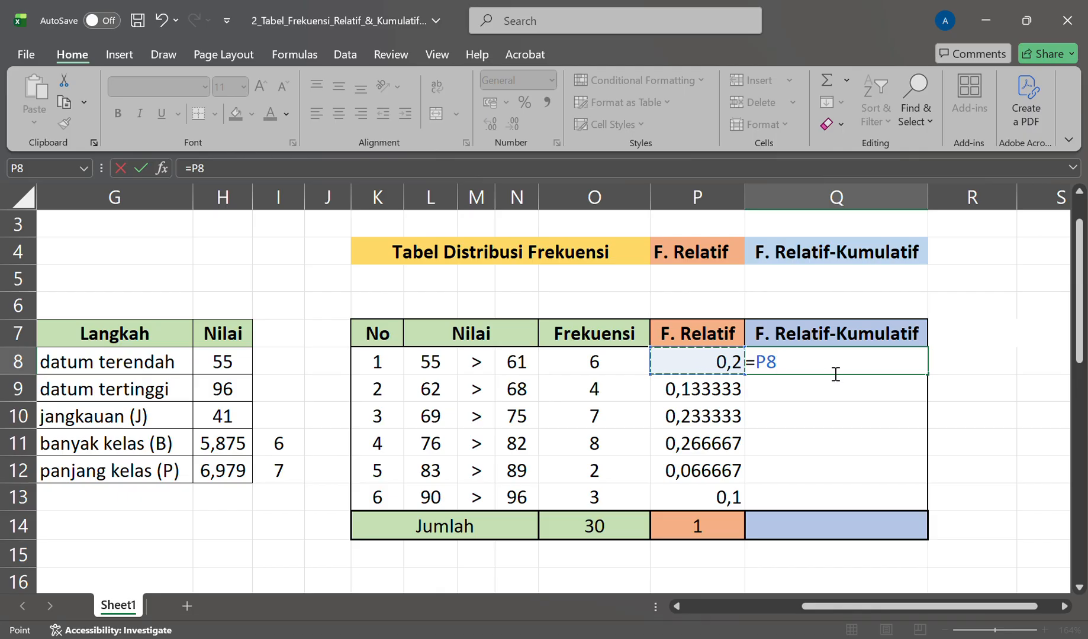
{"action": "key", "text": "Return"}
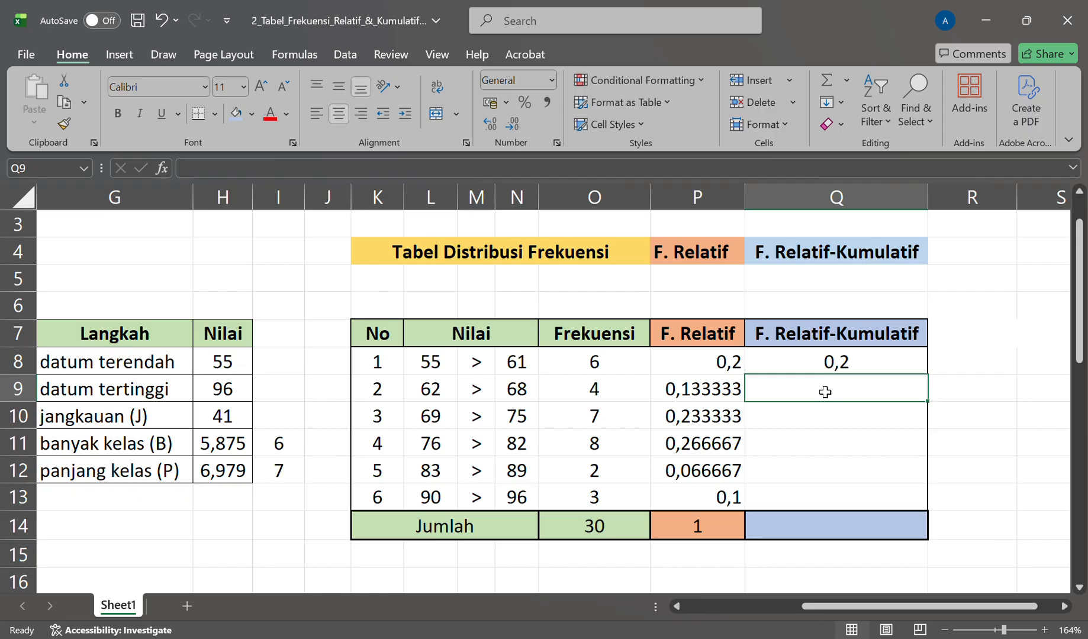
Enter =P9+Q8 in Q9 to accumulate the second class's relative frequency.
{"action": "type", "text": "="}
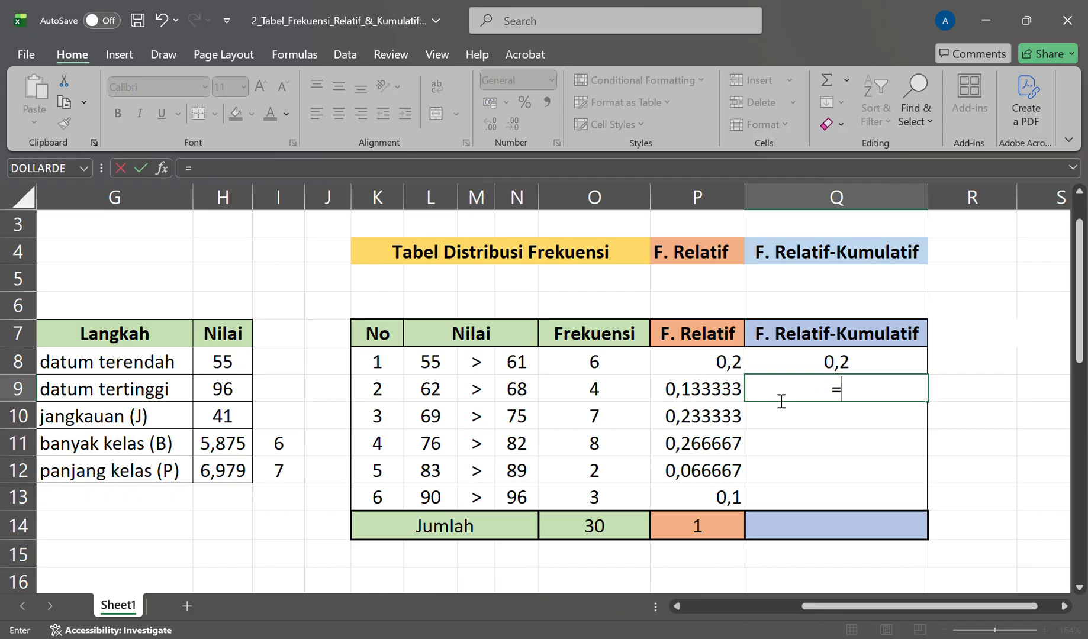
{"action": "left_click", "coordinate": [721, 395]}
{"action": "type", "text": "+"}
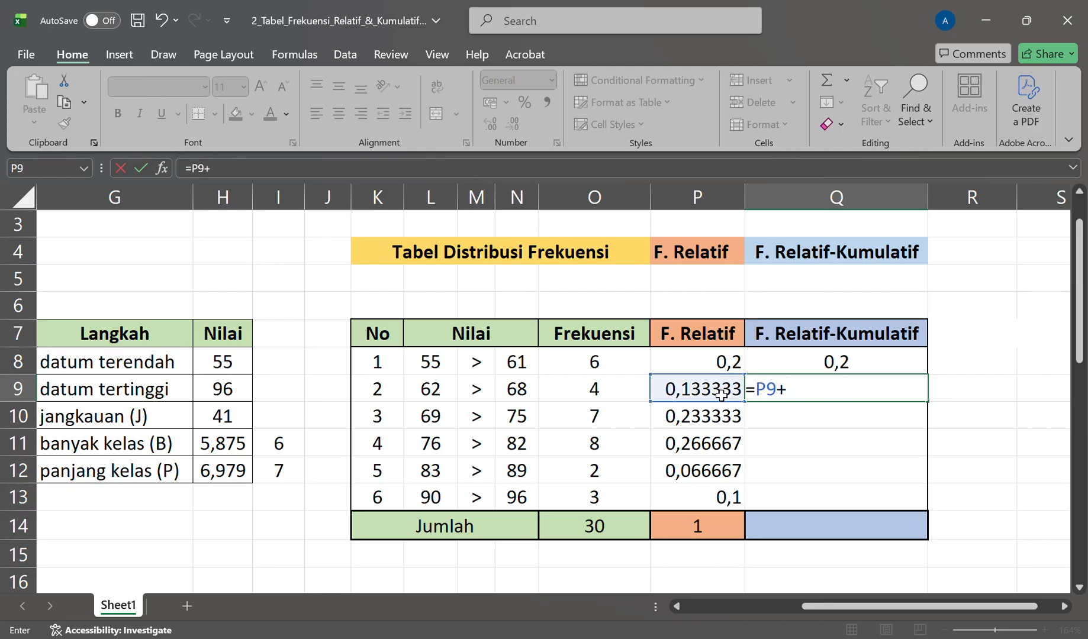
{"action": "left_click", "coordinate": [805, 370]}
{"action": "key", "text": "Return"}
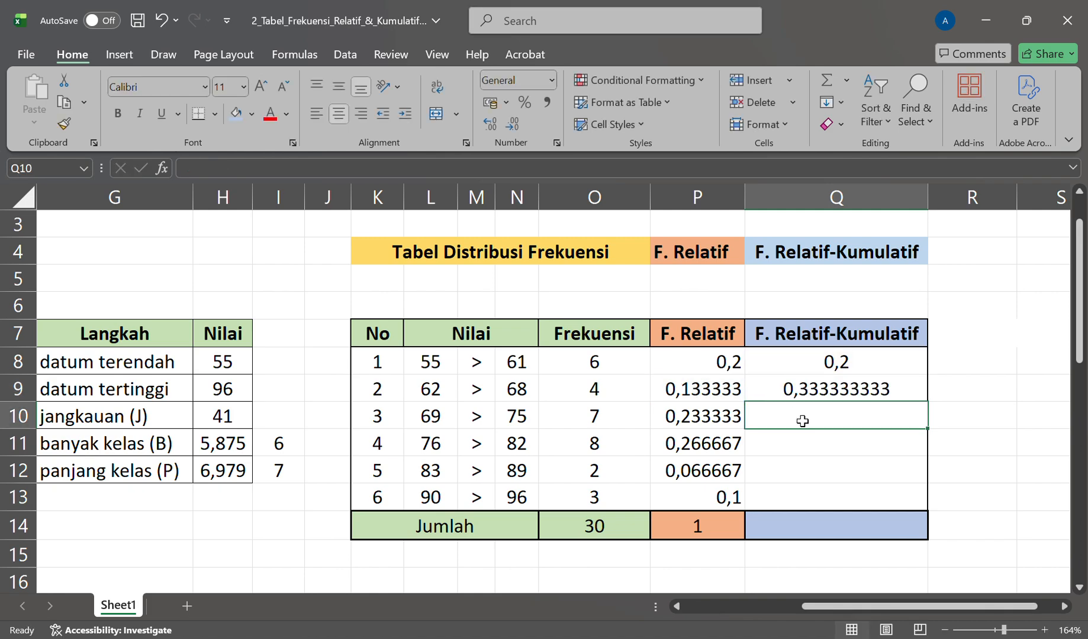
Enter =P10+Q9 in Q10 to accumulate the third class's relative frequency.
{"action": "type", "text": "="}
{"action": "left_click", "coordinate": [730, 422]}
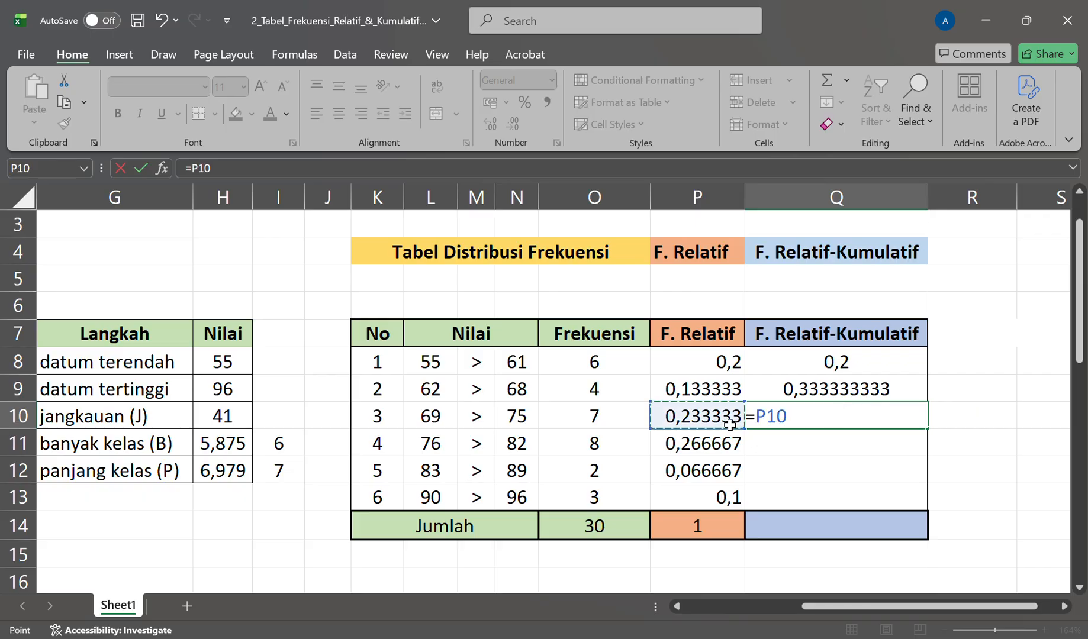
{"action": "type", "text": "+"}
{"action": "left_click", "coordinate": [785, 399]}
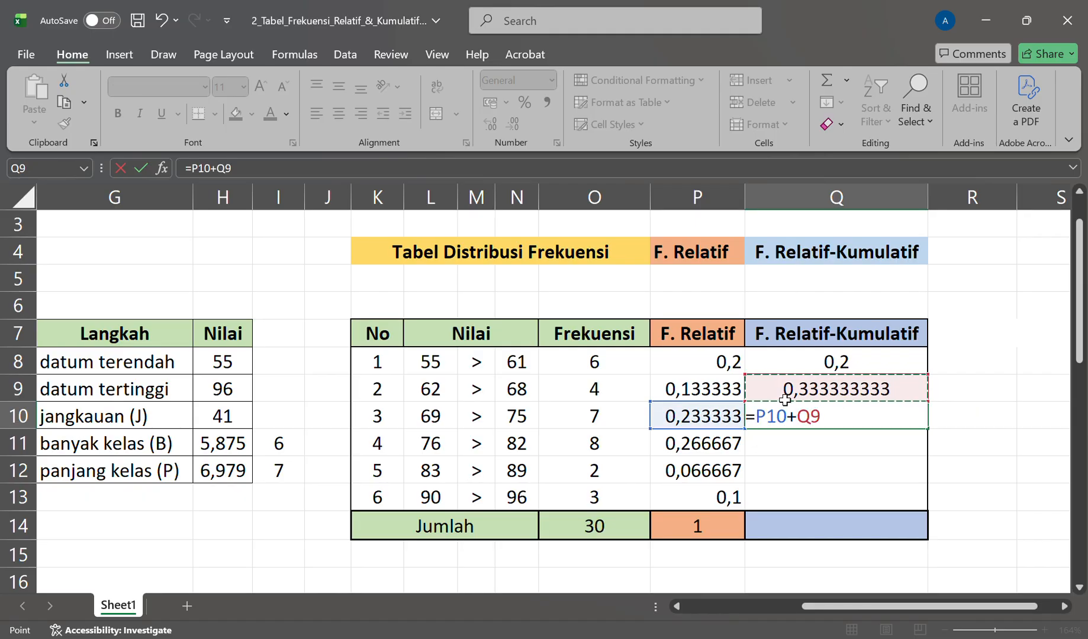
{"action": "key", "text": "Return"}
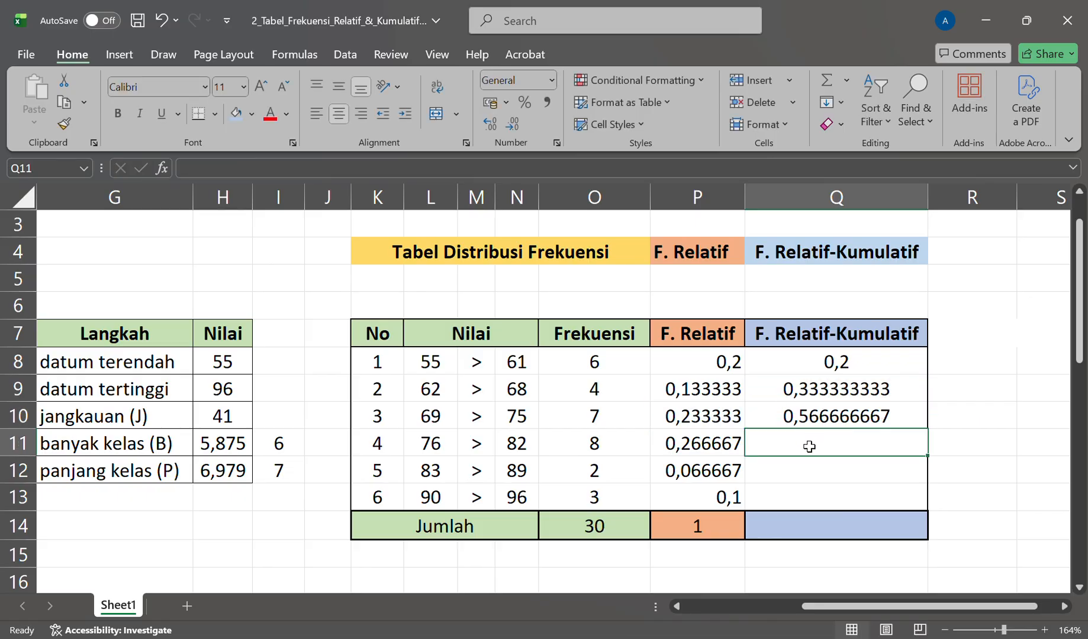
Enter =P11+Q10 in Q11 to accumulate the fourth class's relative frequency.
{"action": "type", "text": "="}
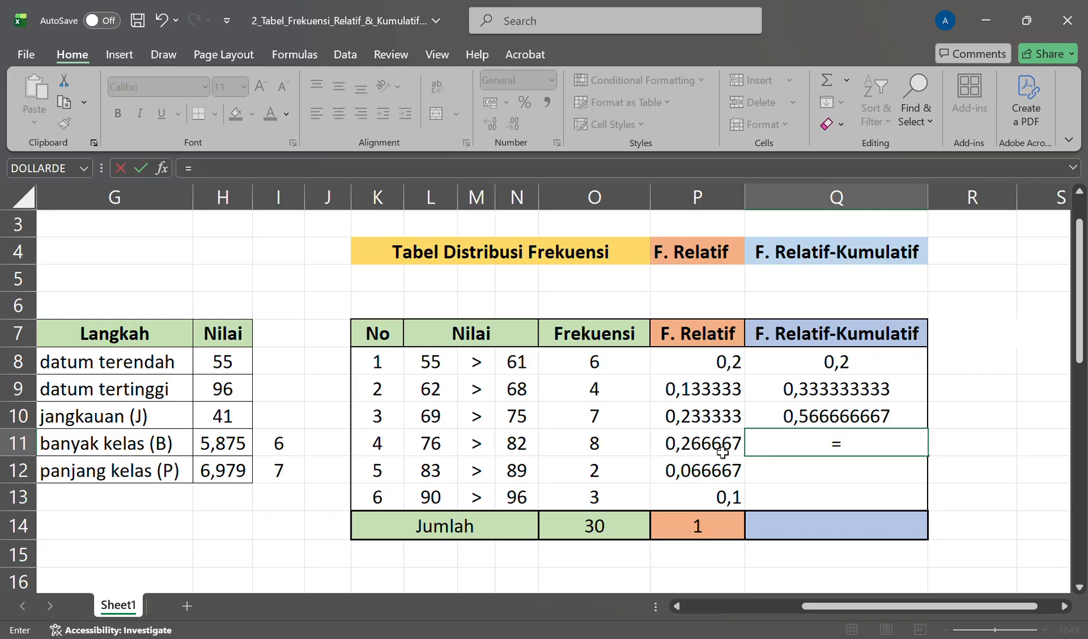
{"action": "left_click", "coordinate": [729, 453]}
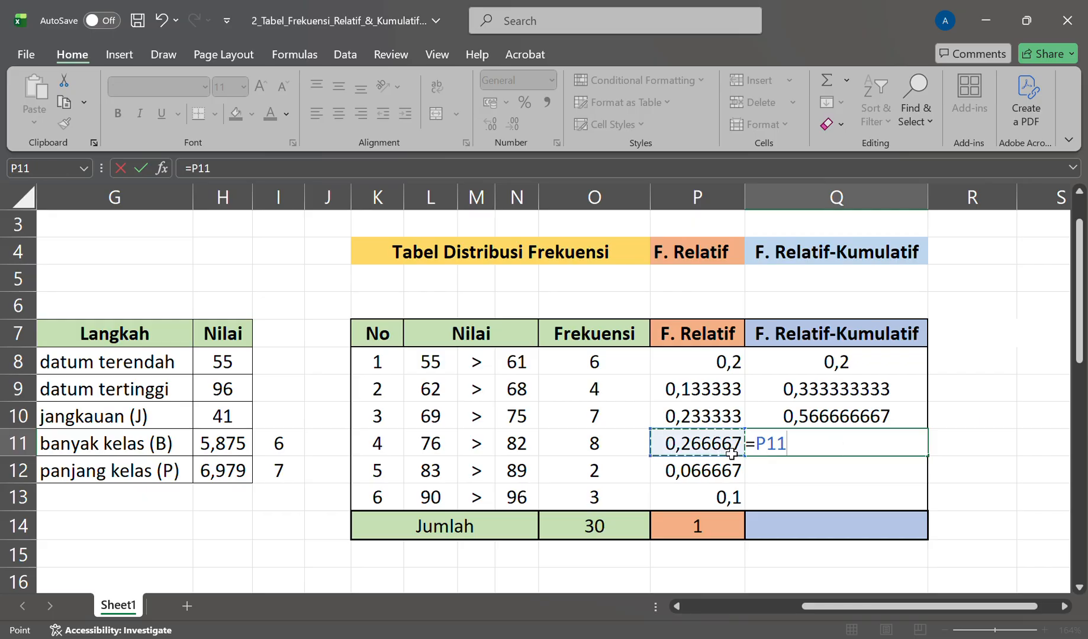
{"action": "type", "text": "+"}
{"action": "left_click", "coordinate": [810, 421]}
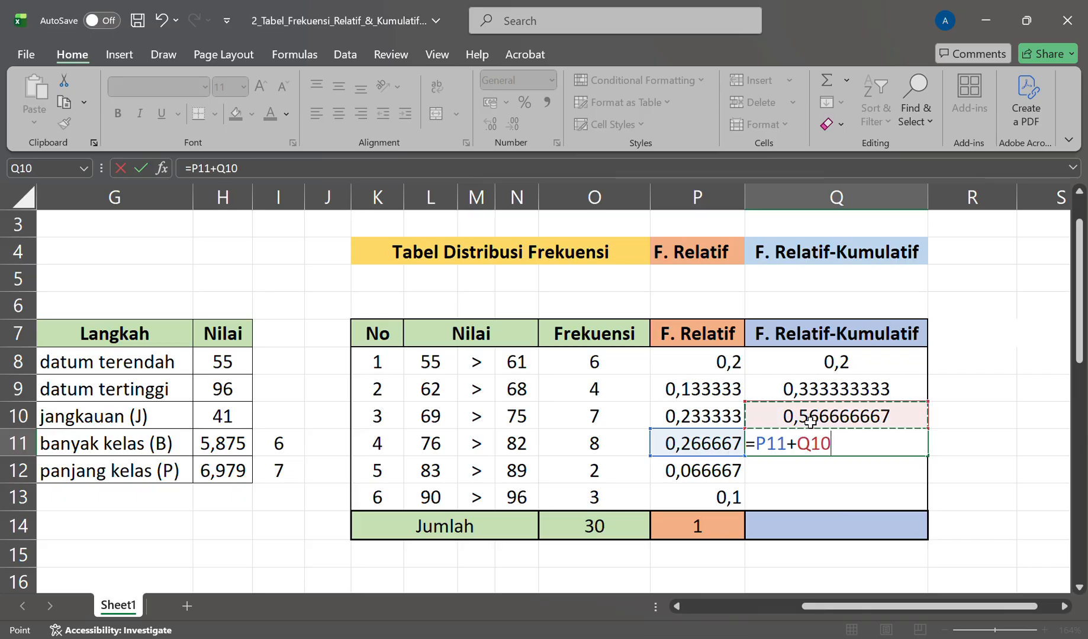
{"action": "type", "text": "+"}
{"action": "key", "text": "BackSpace"}
{"action": "key", "text": "Return"}
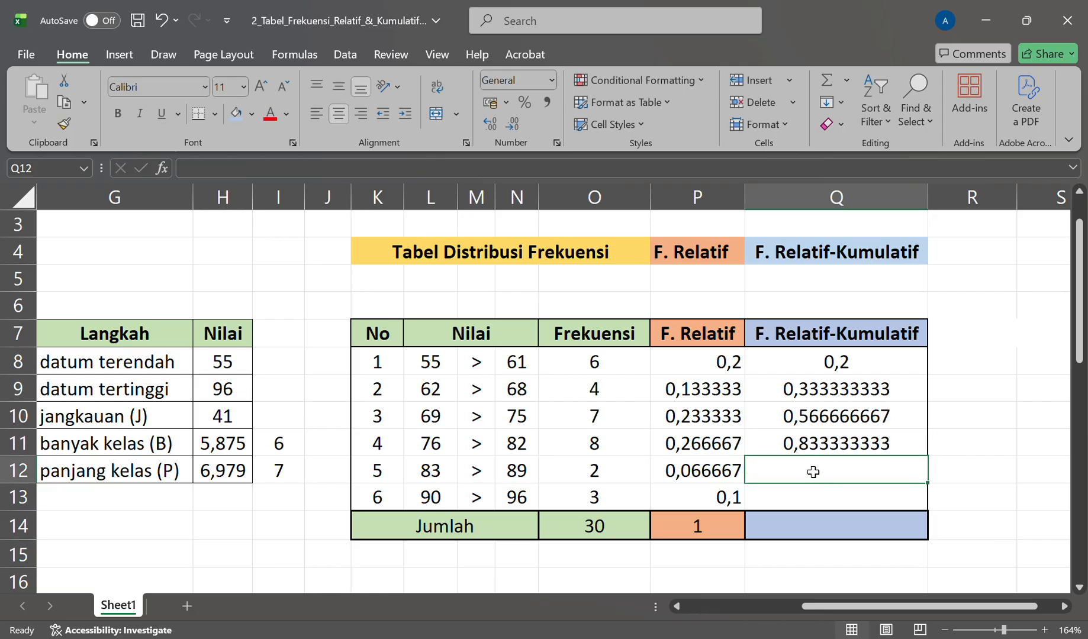
Enter =P12+Q11 in Q12 to accumulate the fifth class's relative frequency.
{"action": "type", "text": "="}
{"action": "left_click", "coordinate": [699, 473]}
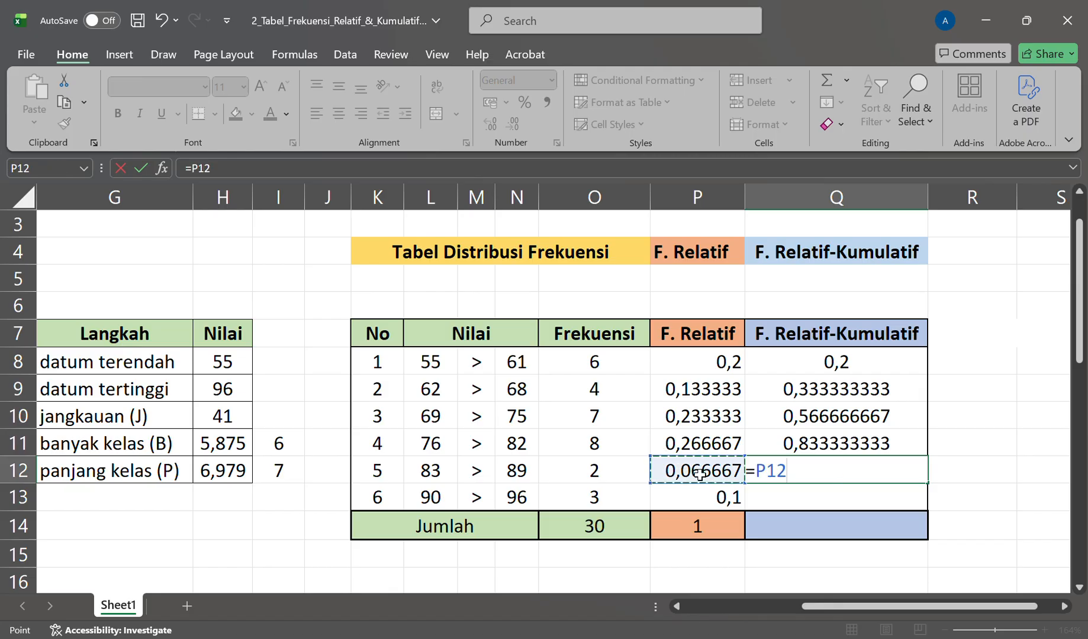
{"action": "type", "text": "+"}
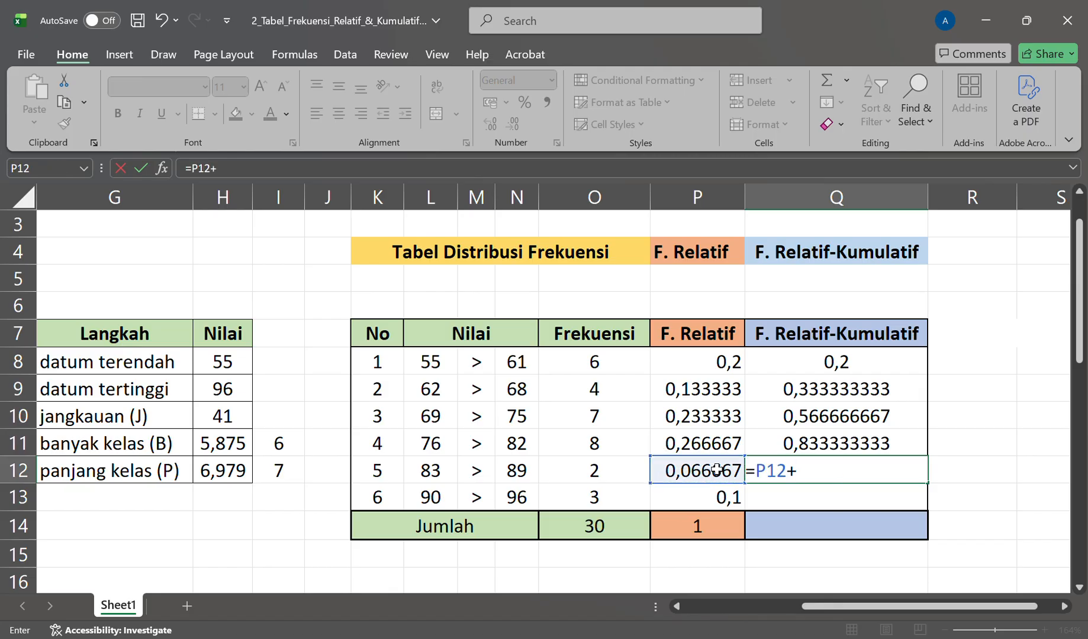
{"action": "left_click", "coordinate": [846, 448]}
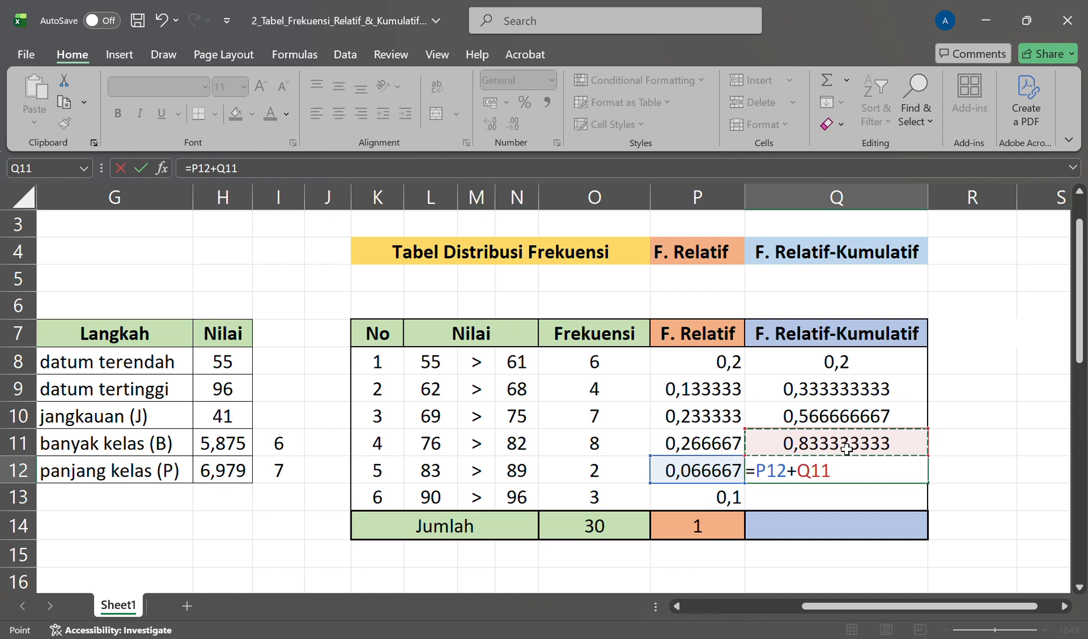
{"action": "key", "text": "Return"}
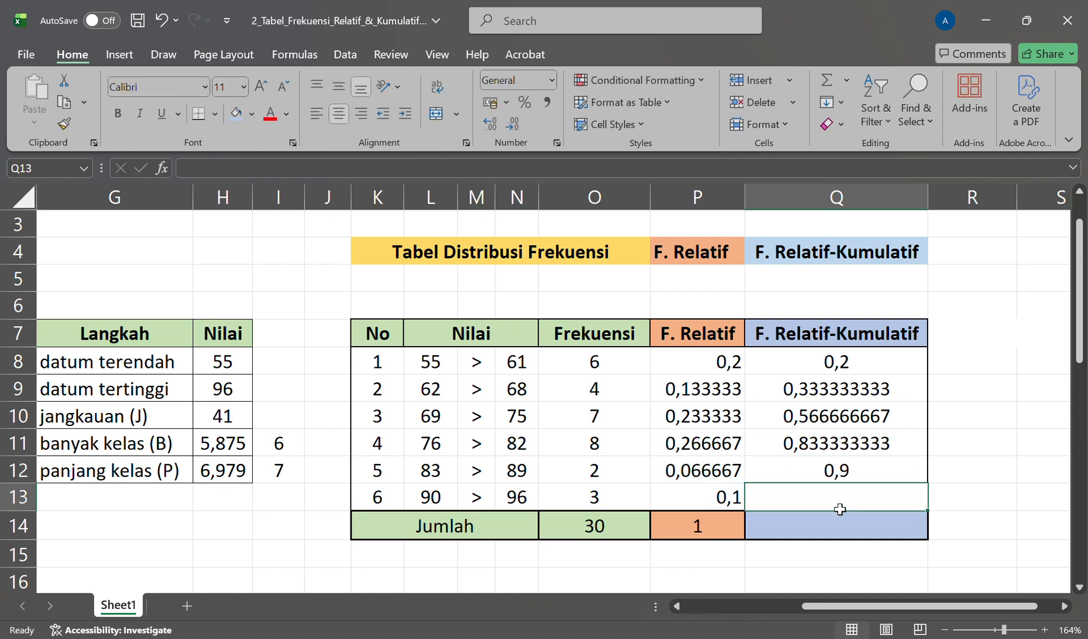
Enter =P13+Q12 in Q13 to accumulate the sixth class's relative frequency.
{"action": "type", "text": "="}
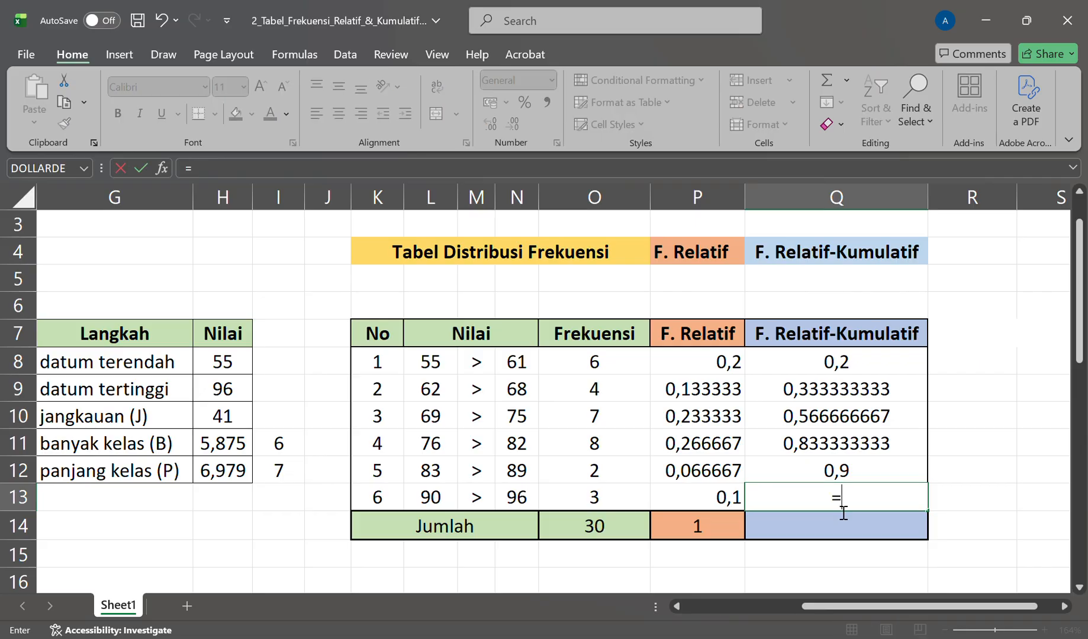
{"action": "left_click", "coordinate": [698, 505]}
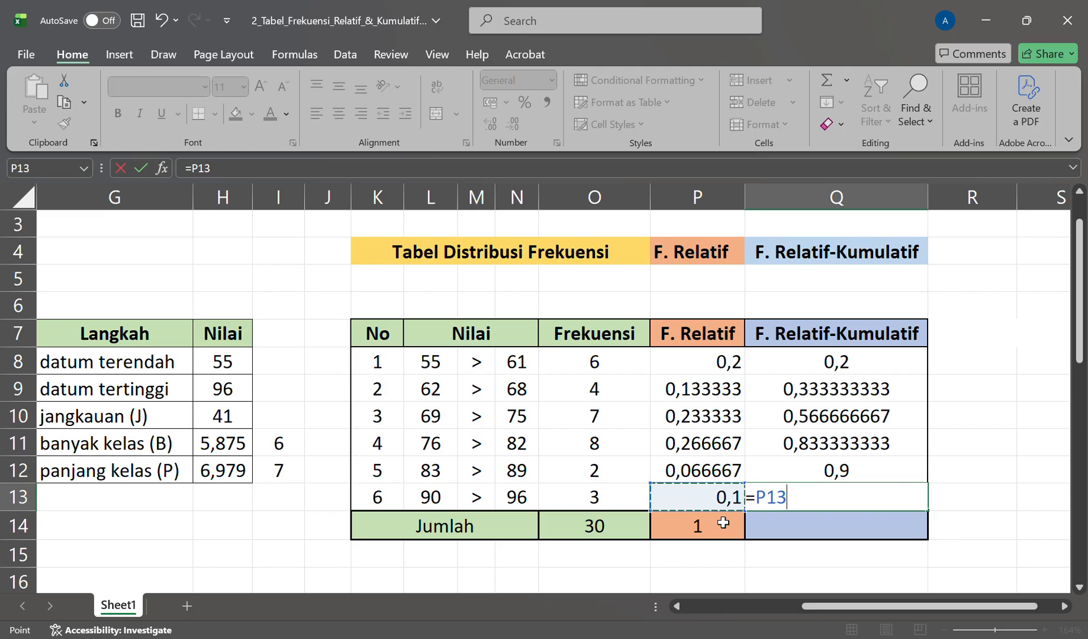
{"action": "type", "text": "+"}
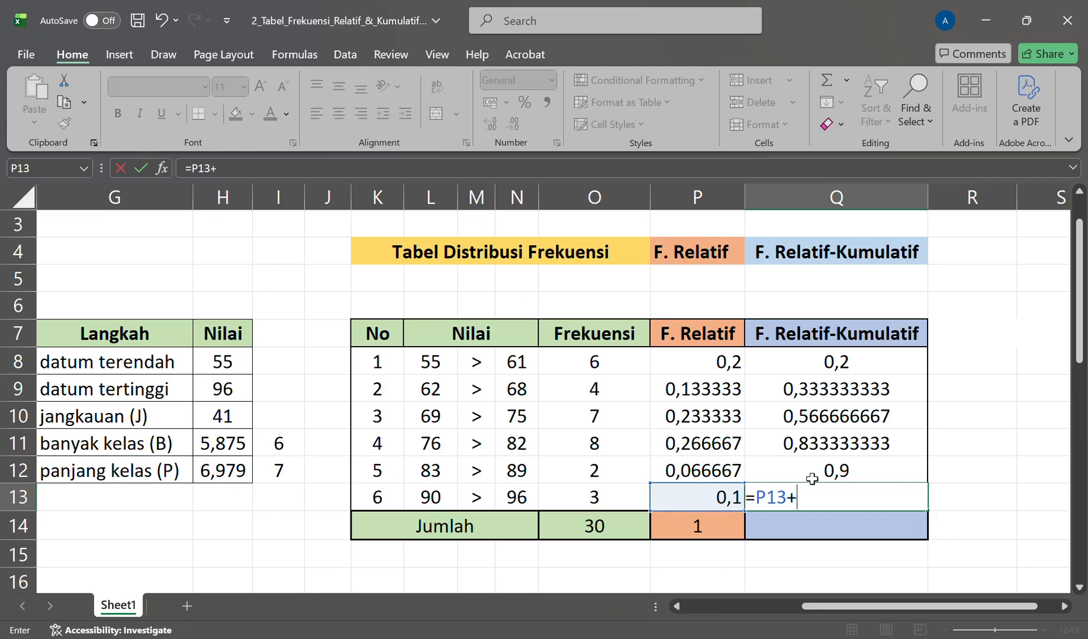
{"action": "left_click", "coordinate": [785, 474]}
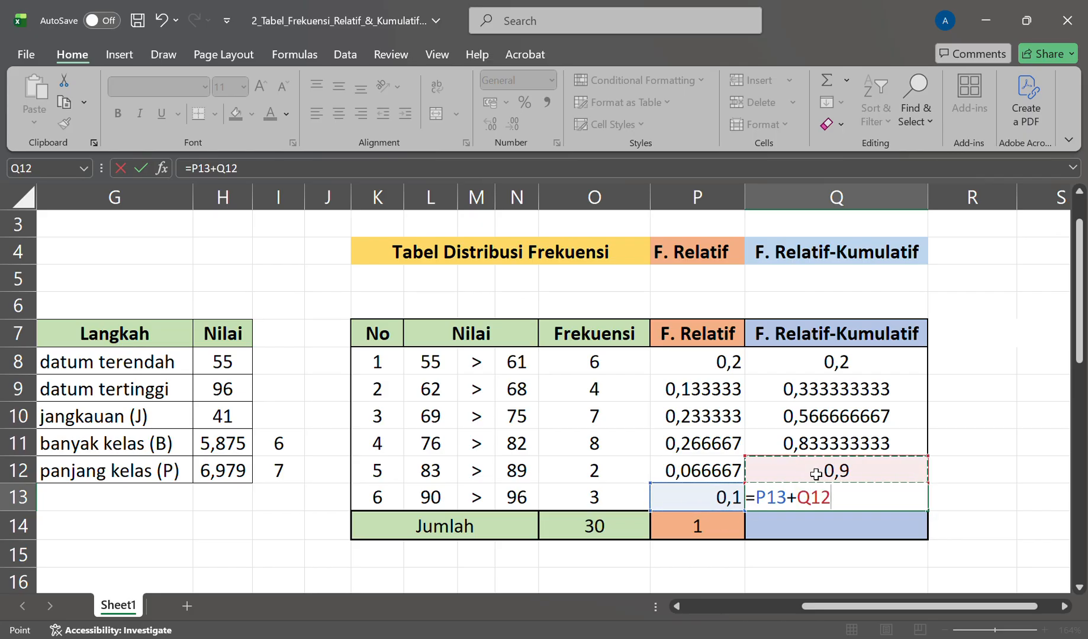
{"action": "key", "text": "Return"}
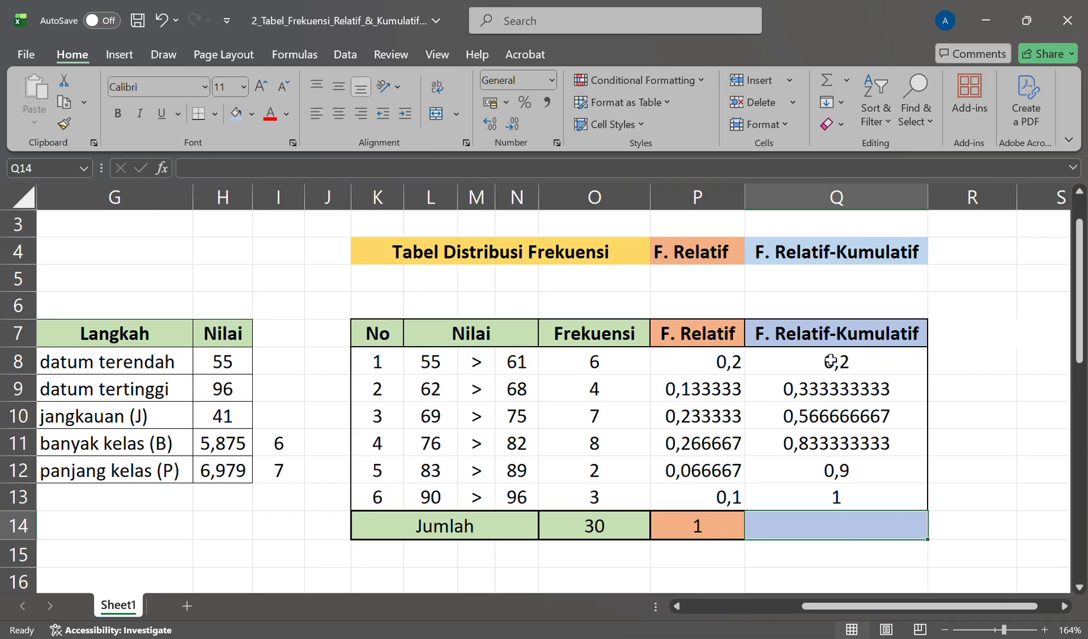
{"action": "left_click", "coordinate": [370, 506]}
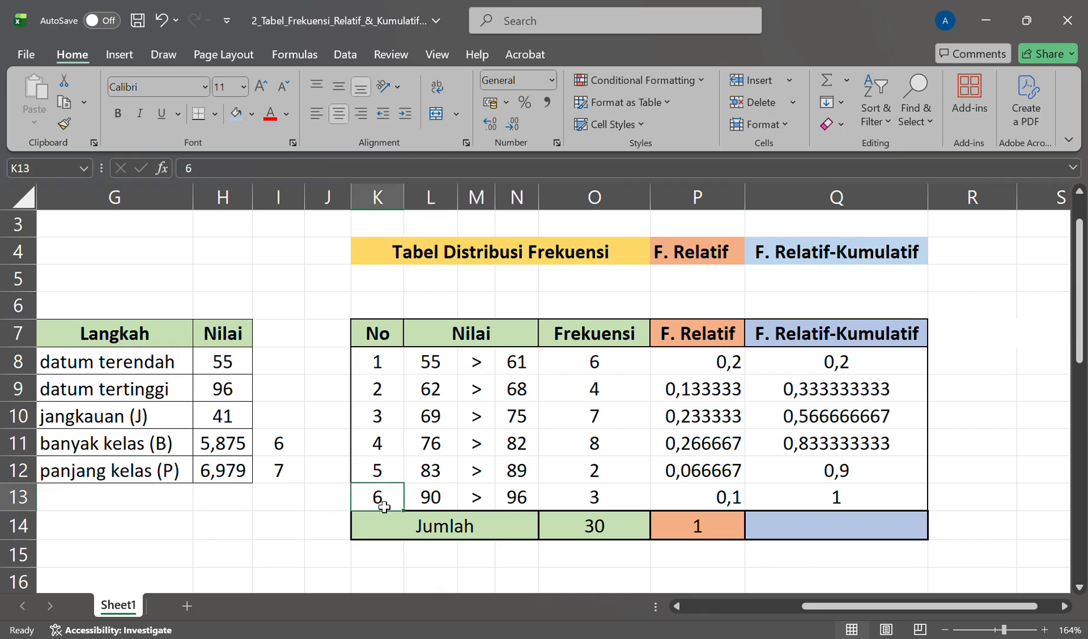